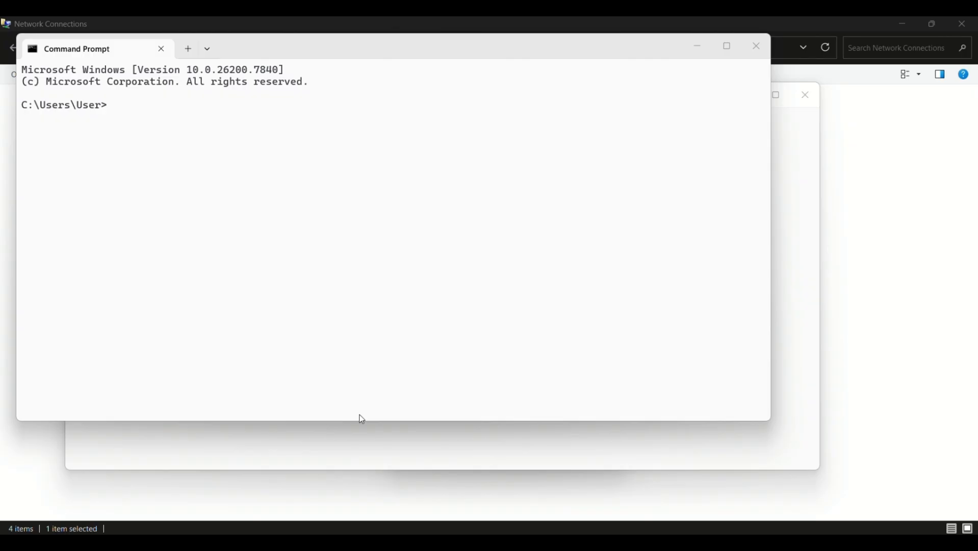
Ping the address 192.168.1.55 to test its network connection
{"action": "type", "text": "ping 168."}
{"action": "key", "text": "BackSpace"}
{"action": "key", "text": "BackSpace"}
{"action": "key", "text": "BackSpace"}
{"action": "key", "text": "BackSpace"}
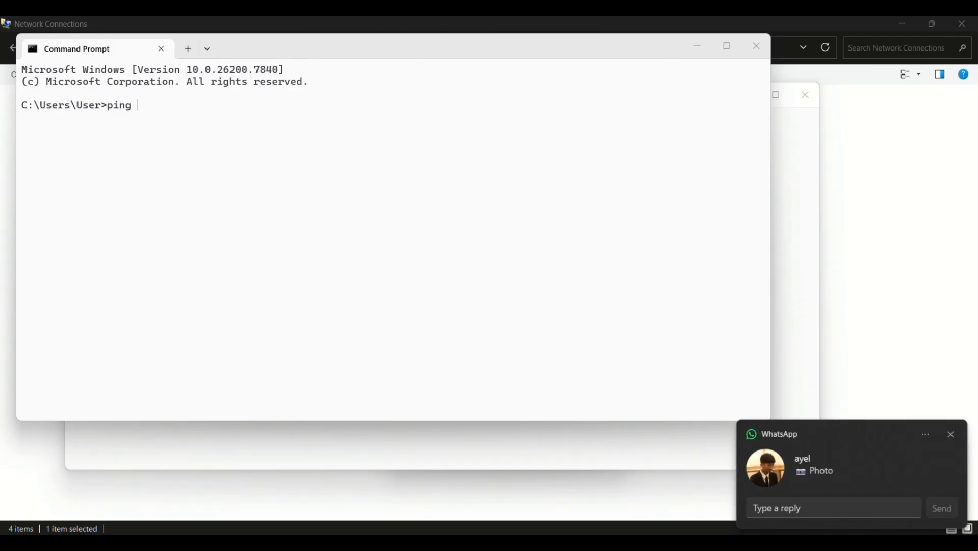
{"action": "type", "text": "192.168.1.55"}
{"action": "key", "text": "Return"}
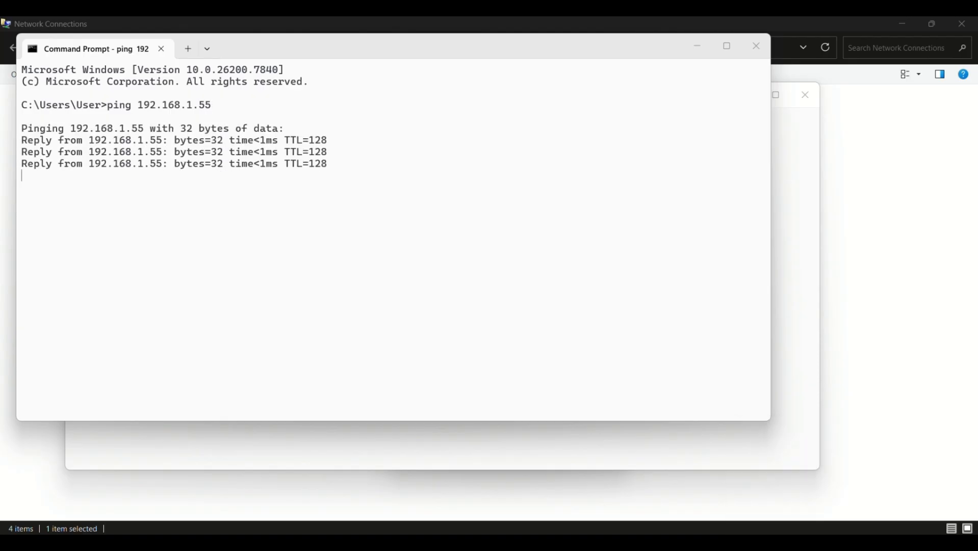
Ping the address 192.168.1.31 by reusing the previous ping command
{"action": "key", "text": "Up"}
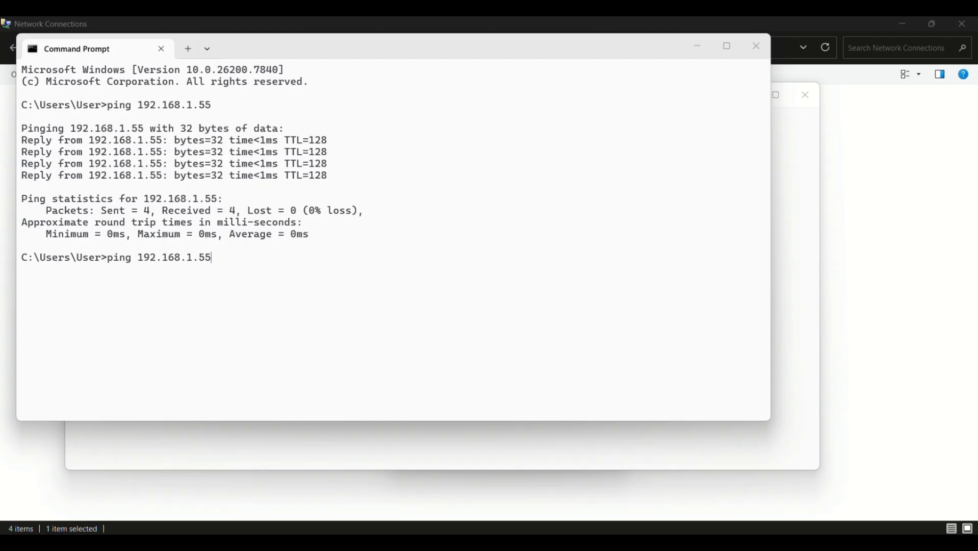
{"action": "key", "text": "BackSpace"}
{"action": "key", "text": "BackSpace"}
{"action": "type", "text": "31"}
{"action": "key", "text": "Return"}
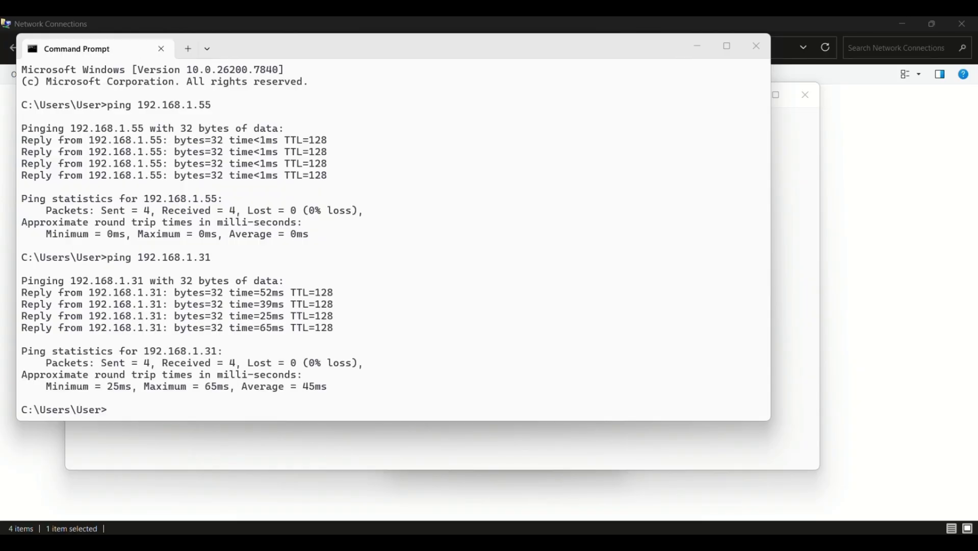
Ping the address 192.168.1.44 by reusing the previous ping command
{"action": "key", "text": "Up"}
{"action": "key", "text": "BackSpace"}
{"action": "key", "text": "BackSpace"}
{"action": "type", "text": "44"}
{"action": "key", "text": "Return"}
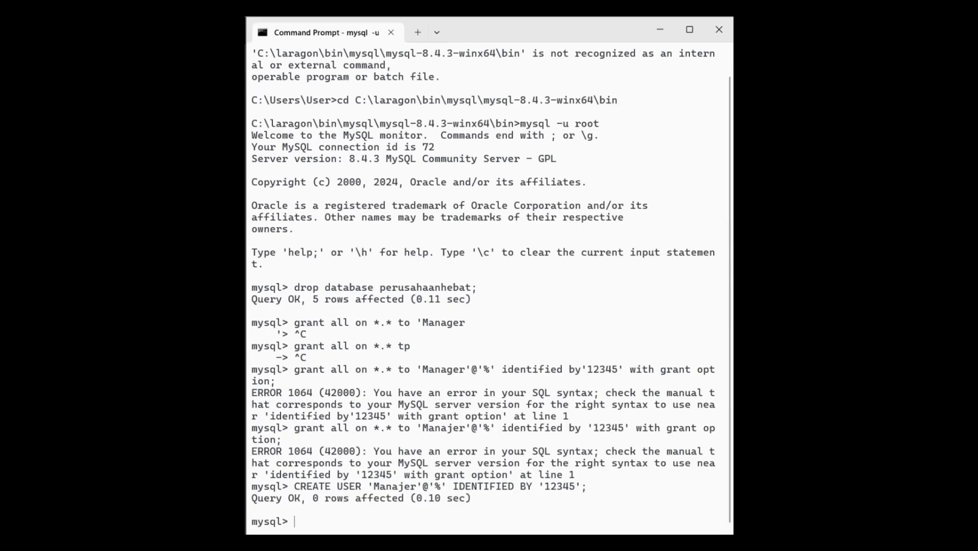
Grant all privileges on *.* to 'Manajer'@'%' with grant option in the MySQL session
{"action": "key", "text": "alt+Tab"}
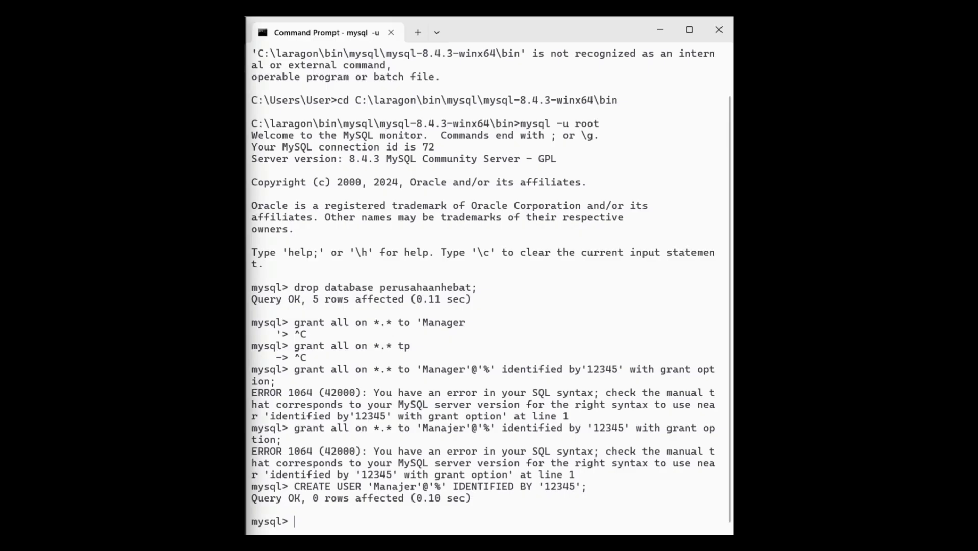
{"action": "left_click", "coordinate": [328, 522]}
{"action": "type", "text": "GRANT ALL PRIVILEGES ON *.* TO 'Manajer'@'%' WITH GRANT OPTION;"}
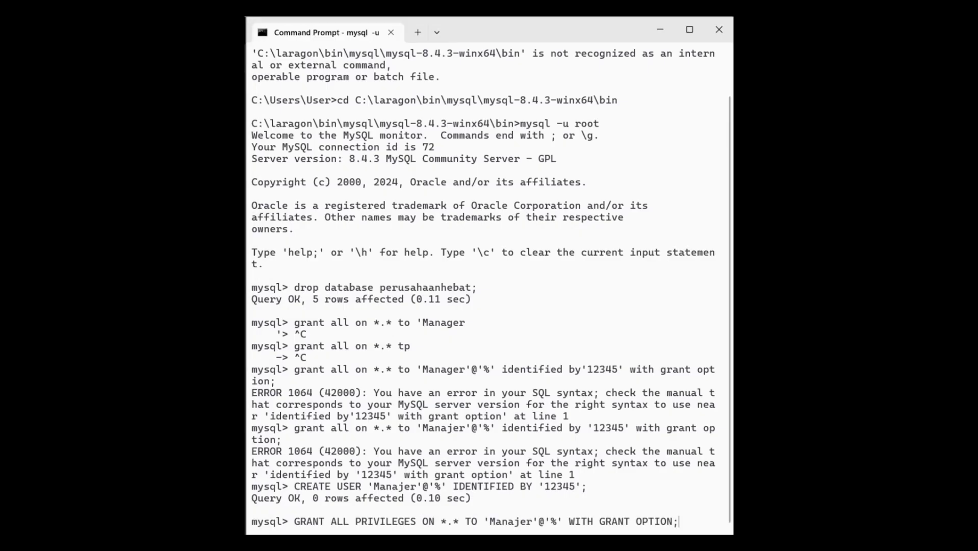
{"action": "key", "text": "Return"}
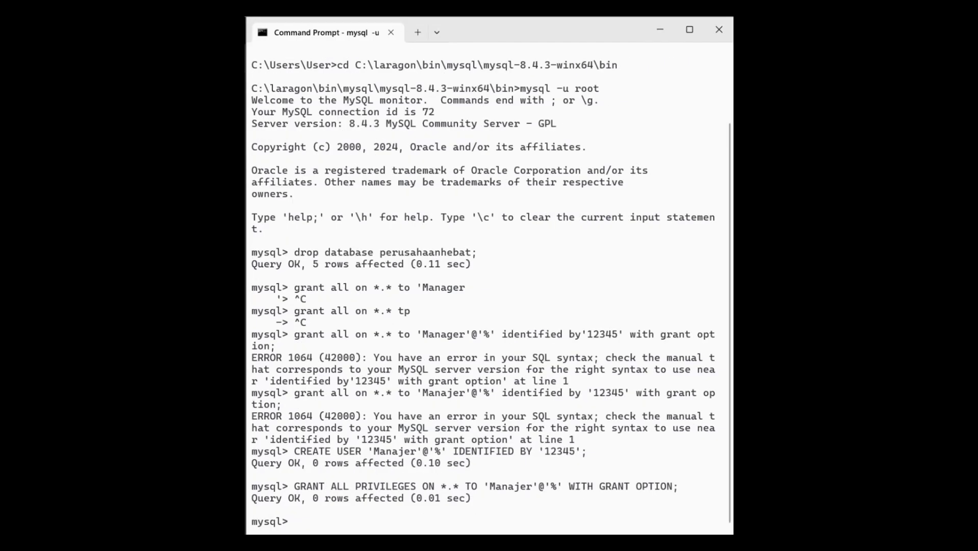
Reload the MySQL grant tables with FLUSH PRIVILEGES
{"action": "key", "text": "alt+Tab"}
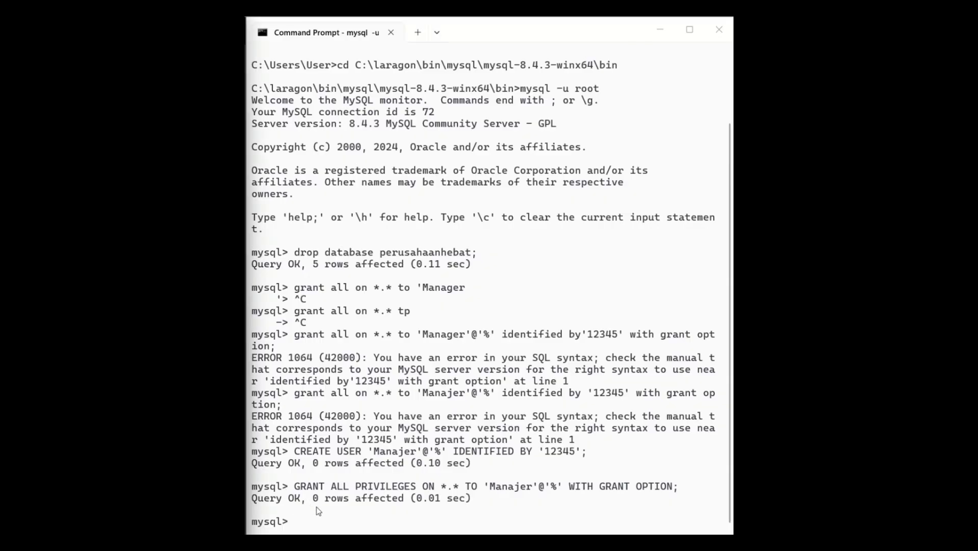
{"action": "left_click", "coordinate": [331, 514]}
{"action": "type", "text": "FLUSH PRIVILEGES;"}
{"action": "key", "text": "Return"}
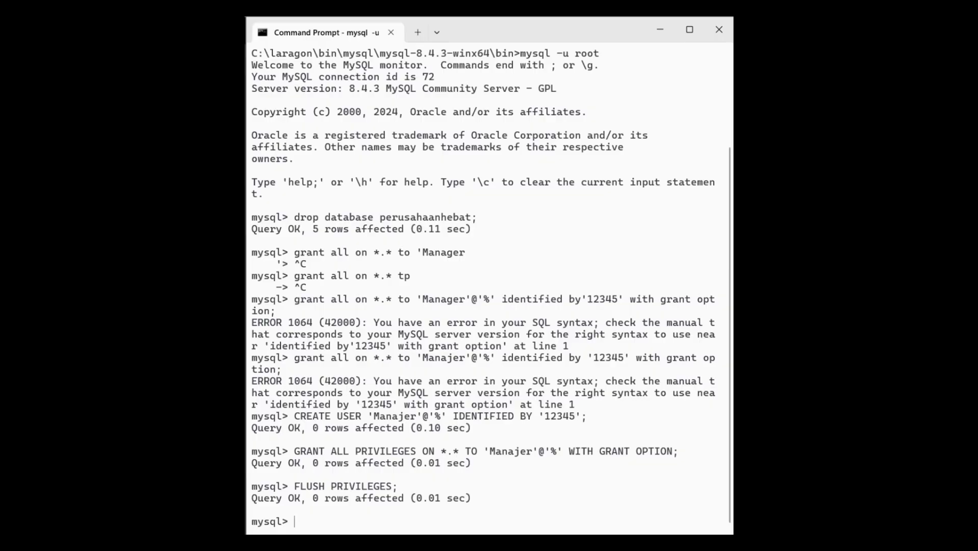
Query the user and host columns of mysql.user to list all accounts
{"action": "key", "text": "alt+Tab"}
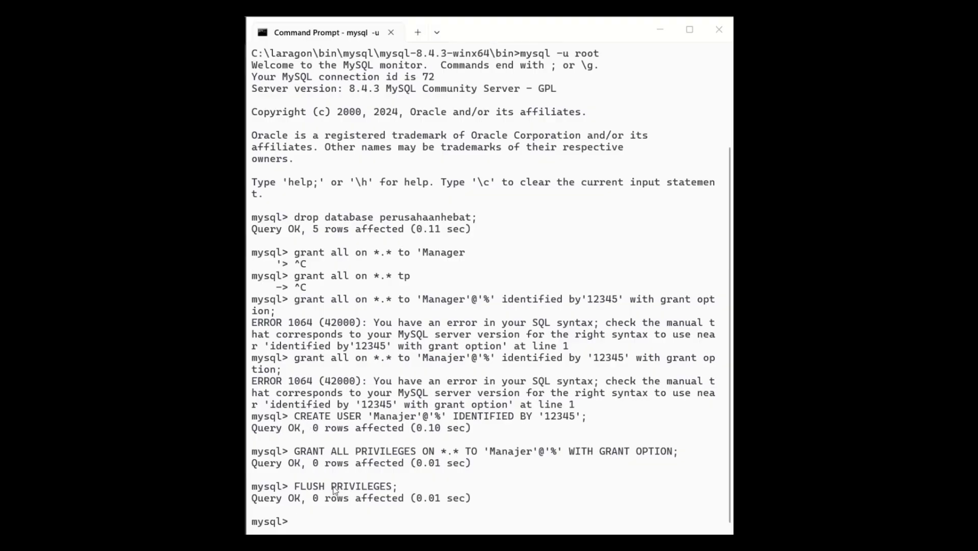
{"action": "left_click", "coordinate": [333, 506]}
{"action": "type", "text": "SELECT user, host FROM mysql.user;"}
{"action": "key", "text": "Return"}
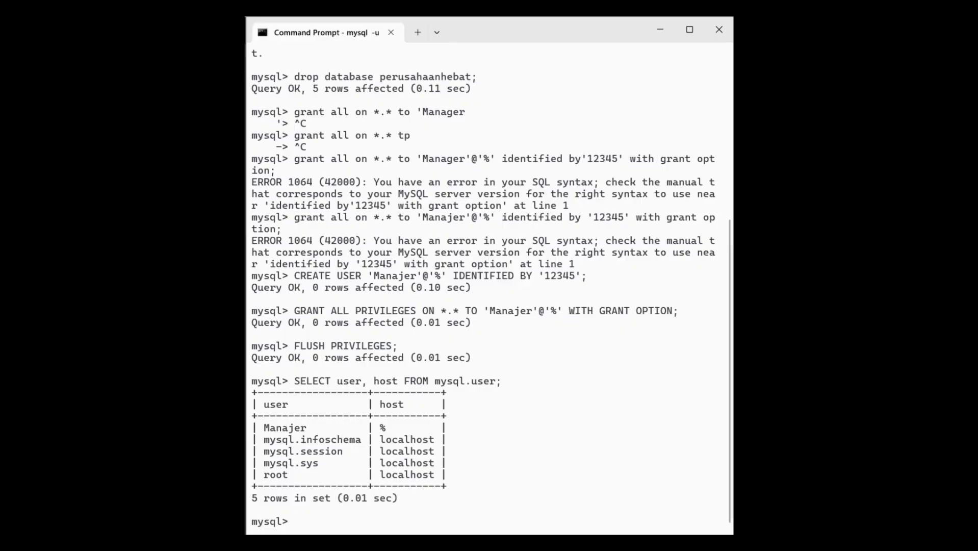
Exit the MySQL root session and return to the command prompt
{"action": "key", "text": "alt+Tab"}
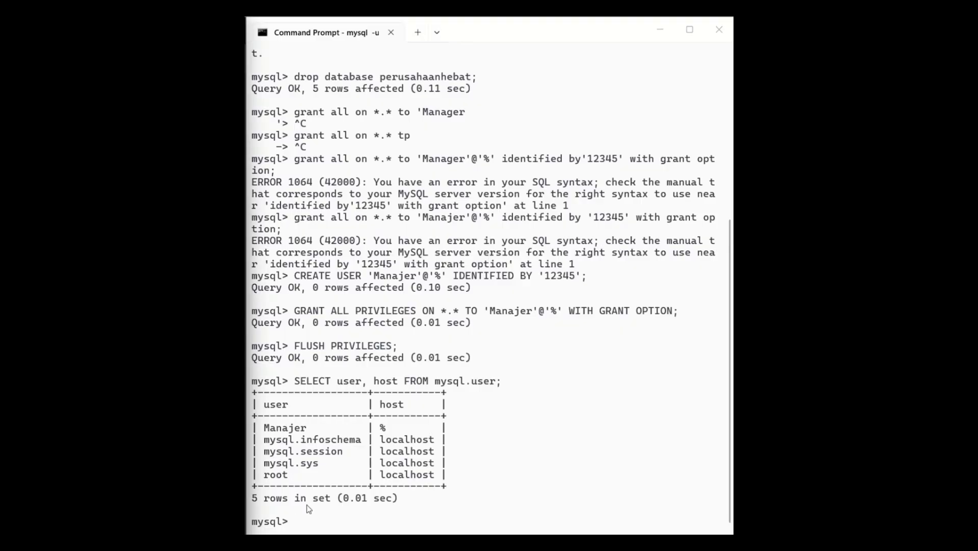
{"action": "left_click", "coordinate": [319, 521]}
{"action": "type", "text": "exit"}
{"action": "key", "text": "Return"}
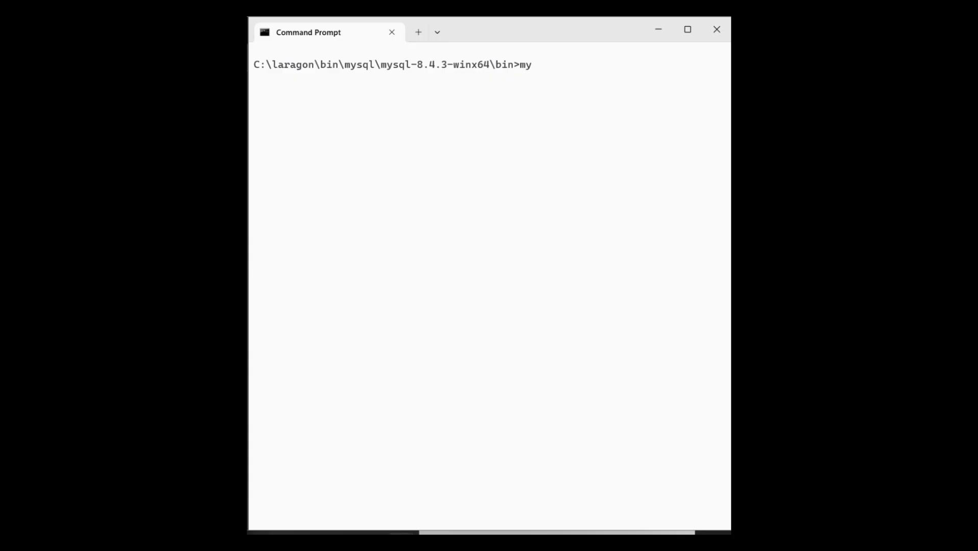
Log in to MySQL as user Manajer, entering the account password at the prompt
{"action": "type", "text": "sql -u Manajer -p"}
{"action": "key", "text": "Return"}
{"action": "type", "text": "****"}
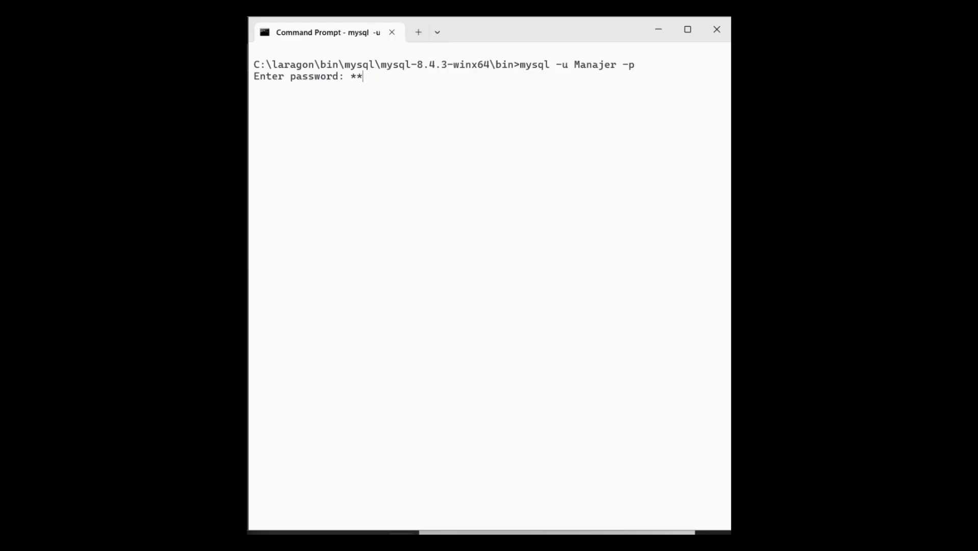
{"action": "type", "text": "*"}
{"action": "key", "text": "Return"}
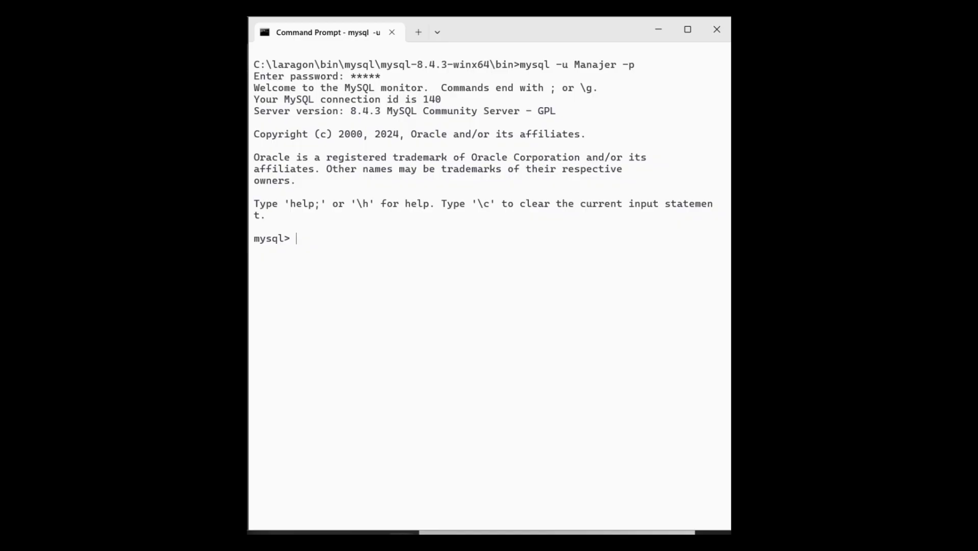
Select the perusahaanmahalkita database with the use command
{"action": "type", "text": "use perusahaanmahalkita"}
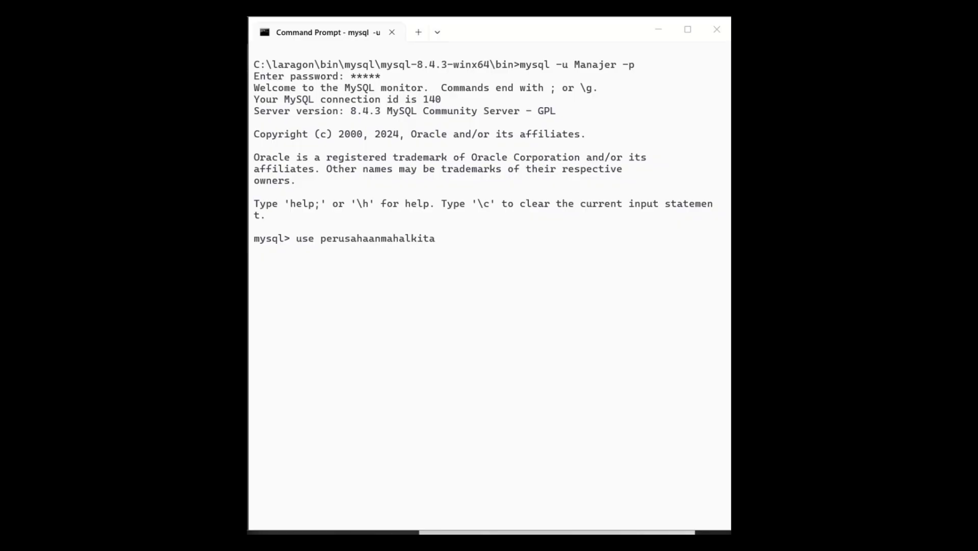
{"action": "left_click", "coordinate": [465, 248]}
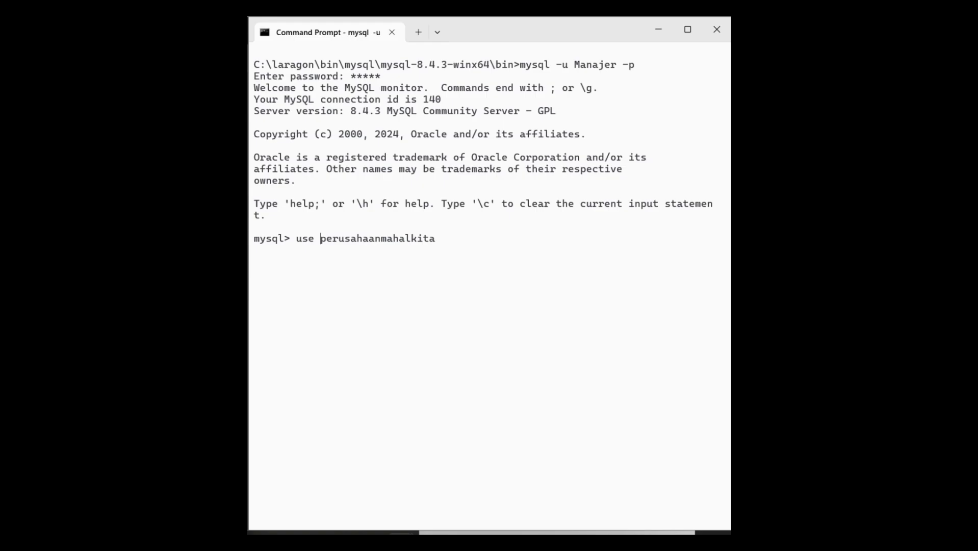
{"action": "key", "text": "Return"}
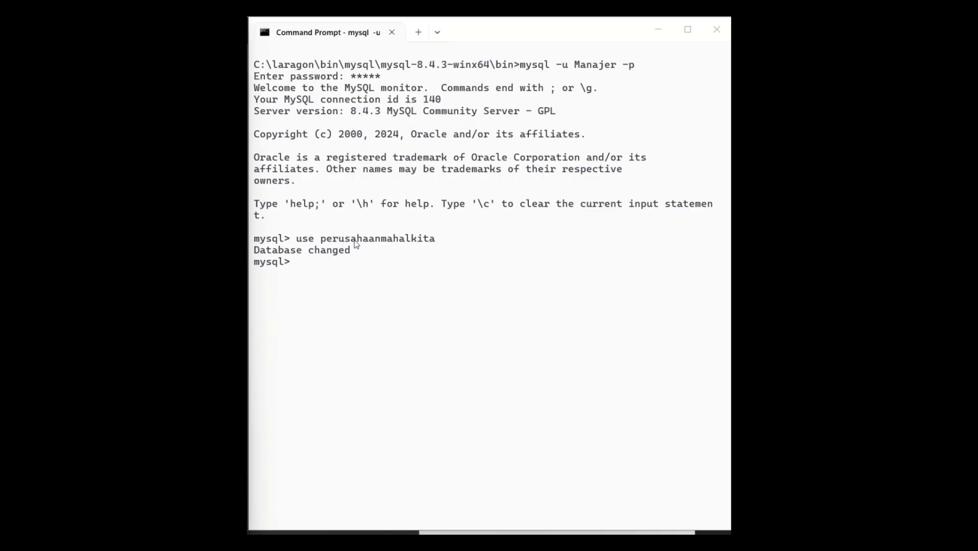
Create users Karyawan1 and Karyawan2 with passwords, granting create, alter, drop and select, insert, update, delete, execute respectively on penjualan.*
{"action": "left_click", "coordinate": [364, 261]}
{"action": "key", "text": "ctrl+v"}
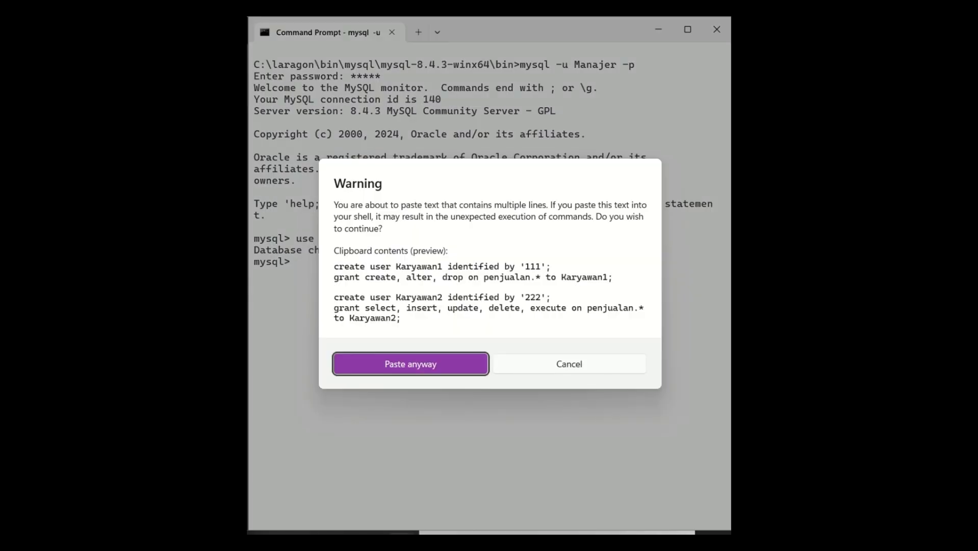
{"action": "key", "text": "Return"}
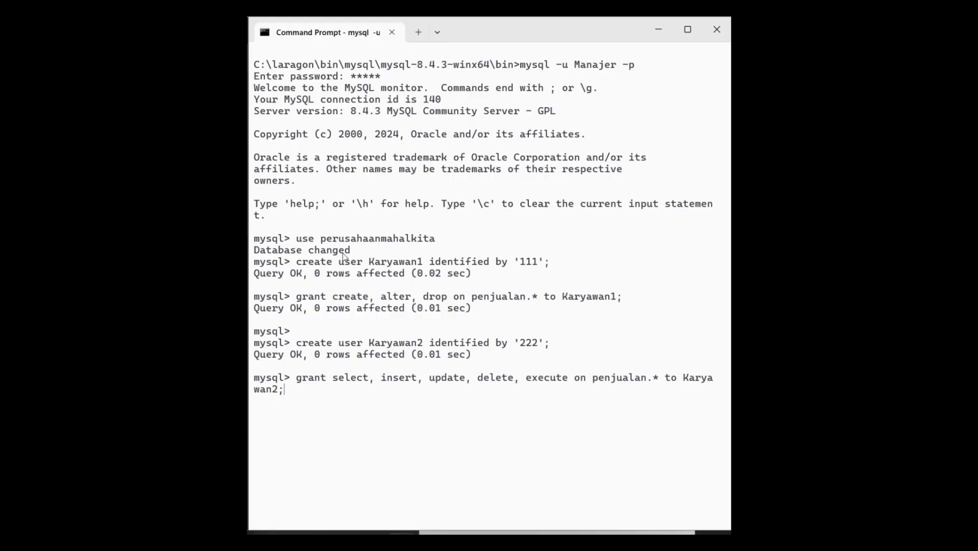
{"action": "key", "text": "Return"}
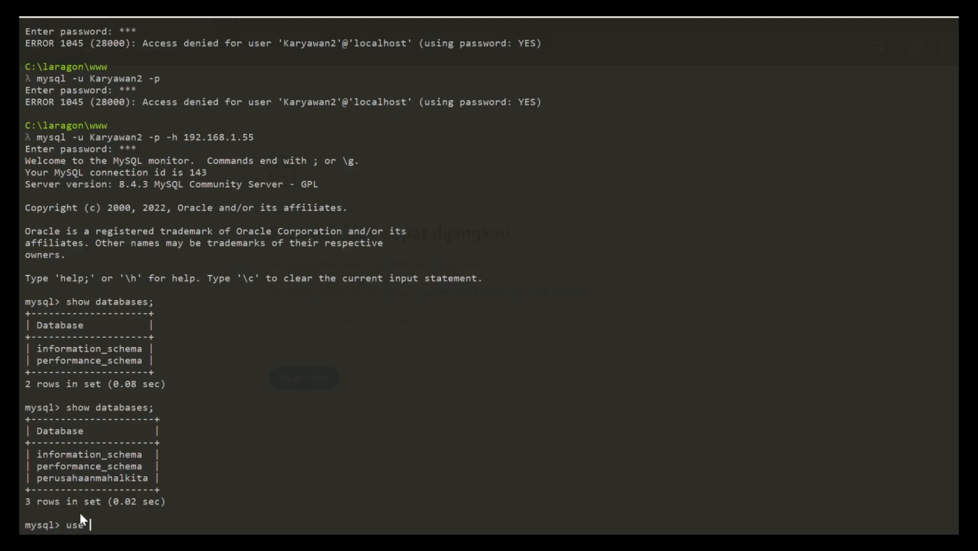
Select the perusahaanmahalkita database in the Karyawan2 session and list its tables
{"action": "type", "text": "perusahaan"}
{"action": "type", "text": "mahalkit"}
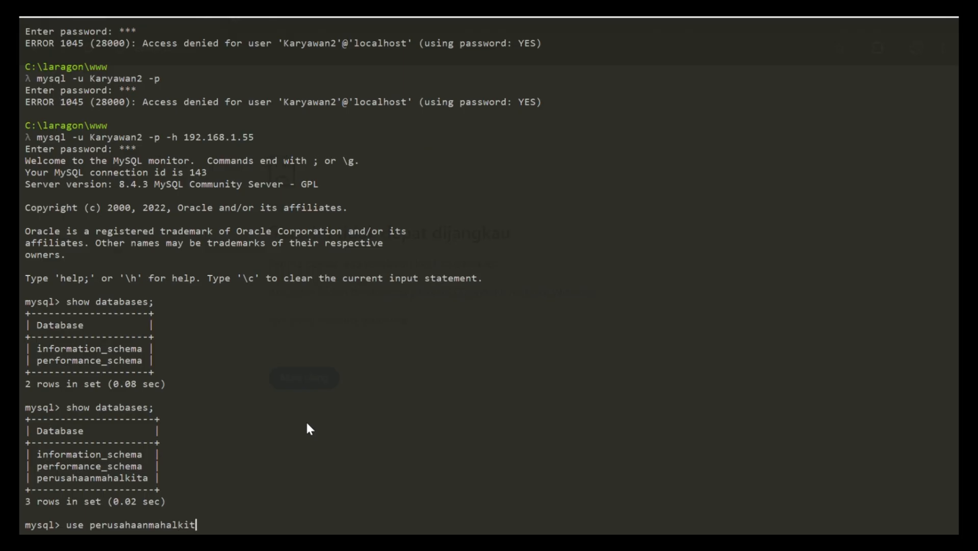
{"action": "type", "text": "a;"}
{"action": "key", "text": "Return"}
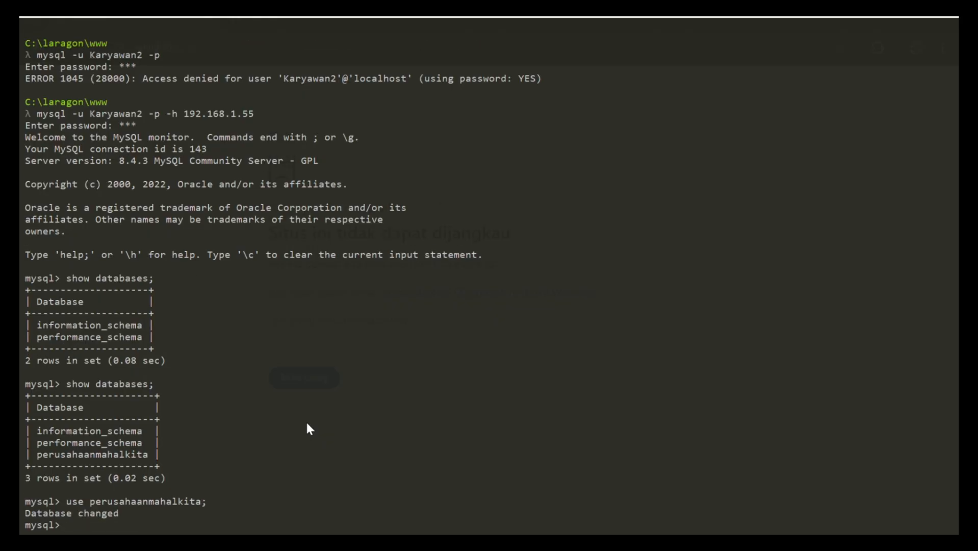
{"action": "type", "text": "show tables;"}
{"action": "key", "text": "Return"}
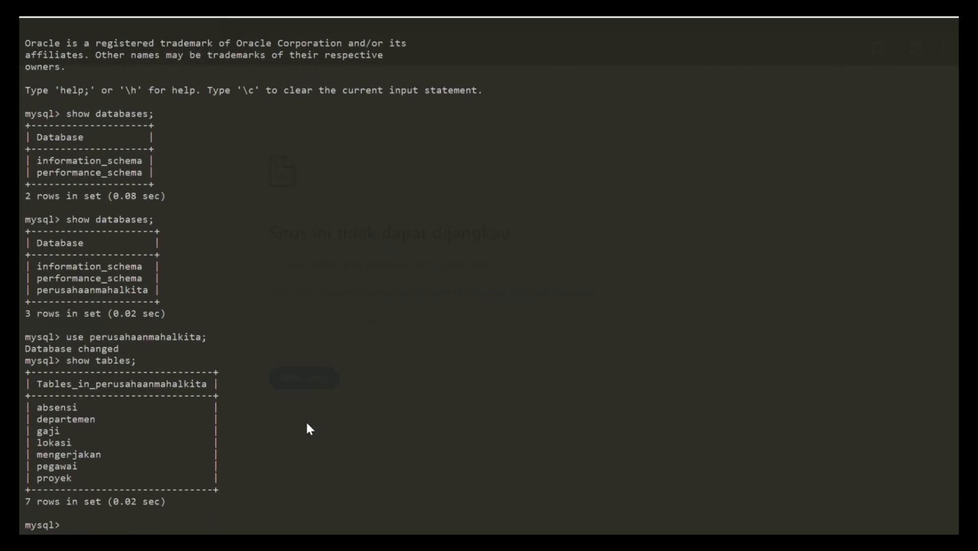
Describe the column structure of the absensi and departemen tables
{"action": "type", "text": "desc absensi;"}
{"action": "key", "text": "Return"}
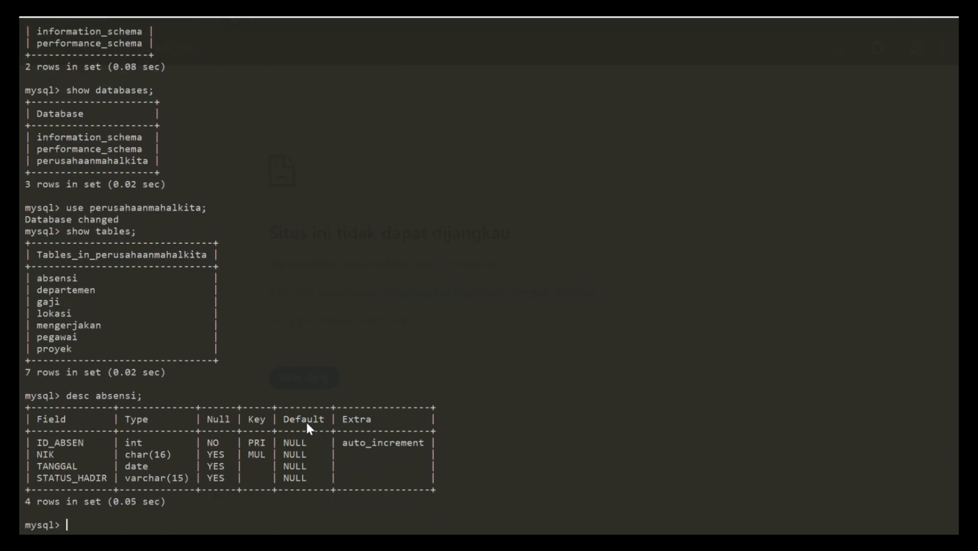
{"action": "type", "text": "desc departee"}
{"action": "key", "text": "BackSpace"}
{"action": "type", "text": "men;"}
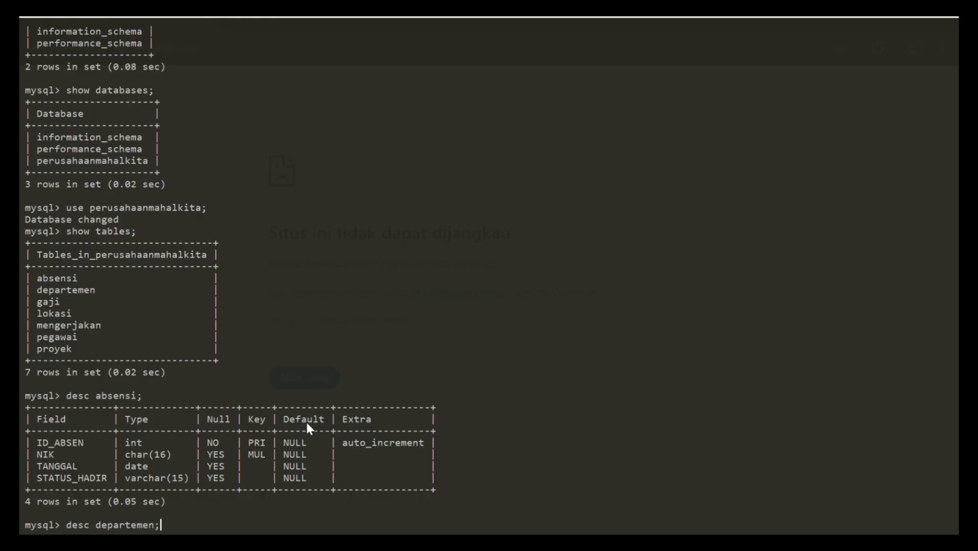
{"action": "key", "text": "Return"}
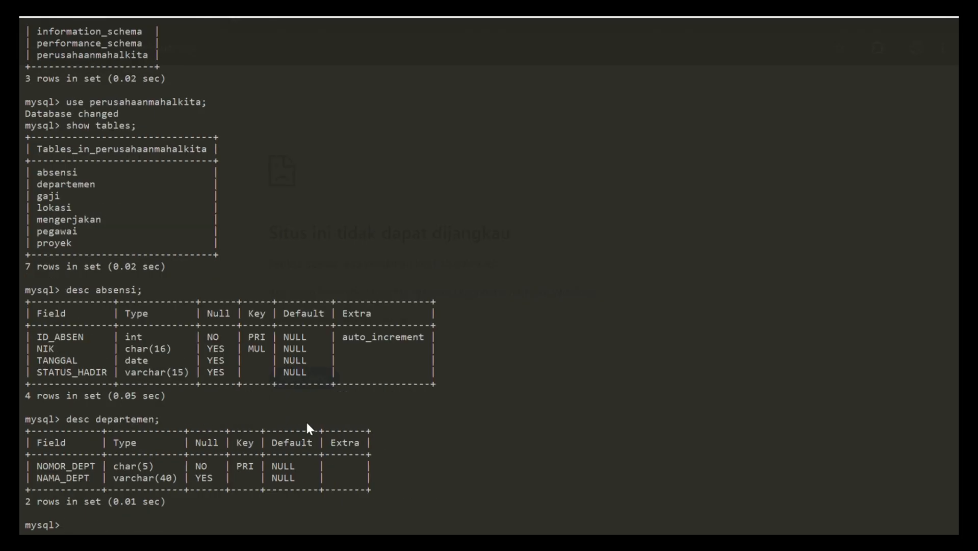
Describe the column structure of the gaji and lokasi tables
{"action": "type", "text": "desc gaji;"}
{"action": "key", "text": "Return"}
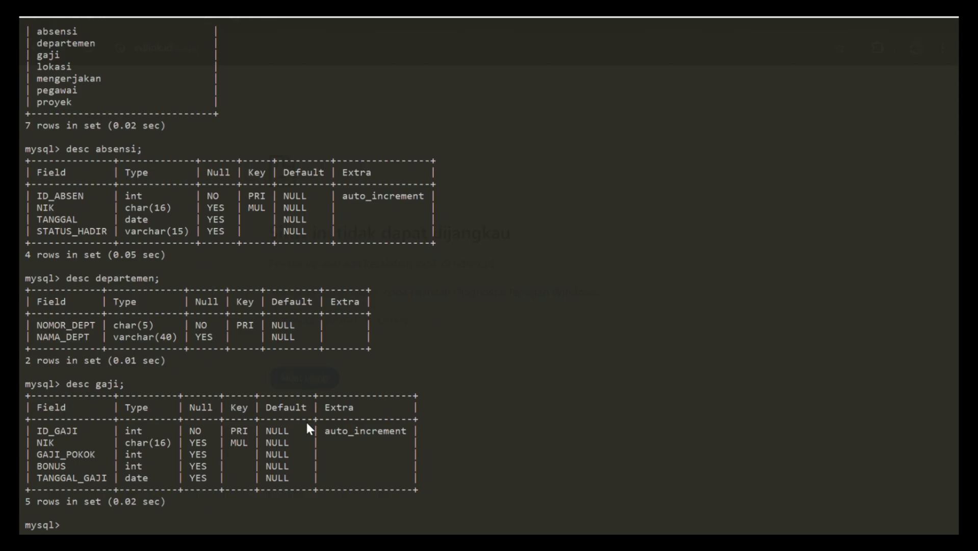
{"action": "type", "text": "desc lokasi"}
{"action": "type", "text": ";"}
{"action": "key", "text": "Return"}
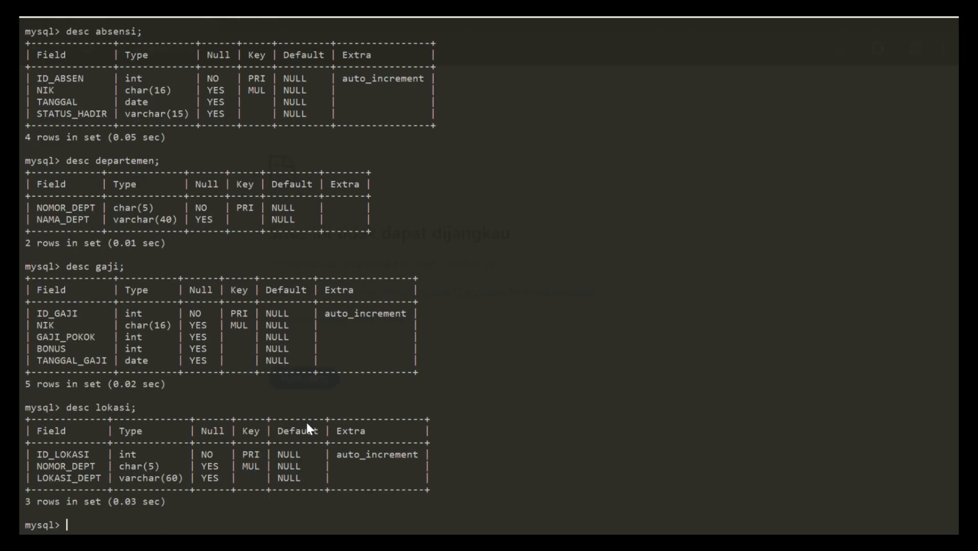
Describe the column structure of the mengerjakan, pegawai and proyek tables
{"action": "type", "text": "desc mengerjak"}
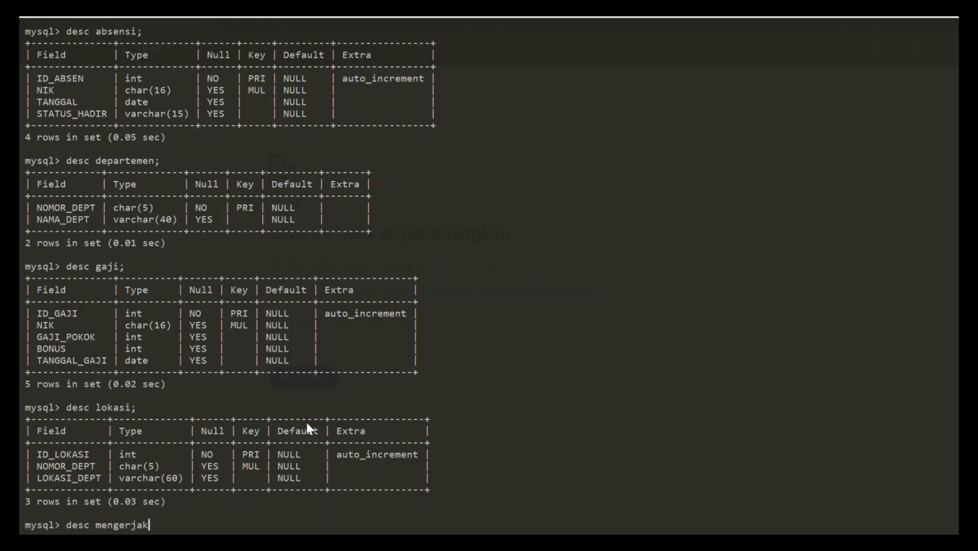
{"action": "type", "text": "an;"}
{"action": "key", "text": "Return"}
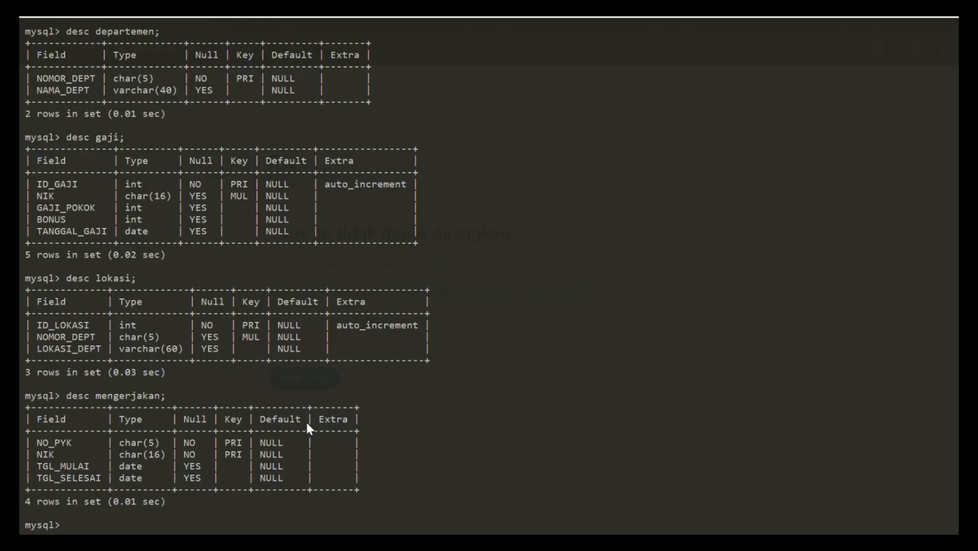
{"action": "type", "text": "desc pegawai;"}
{"action": "key", "text": "Return"}
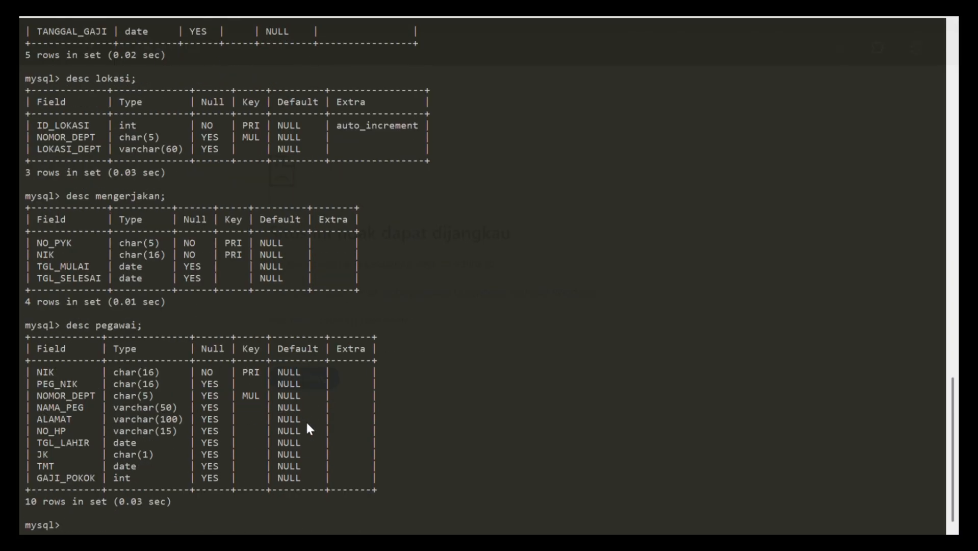
{"action": "type", "text": "desc proyek;"}
{"action": "key", "text": "Return"}
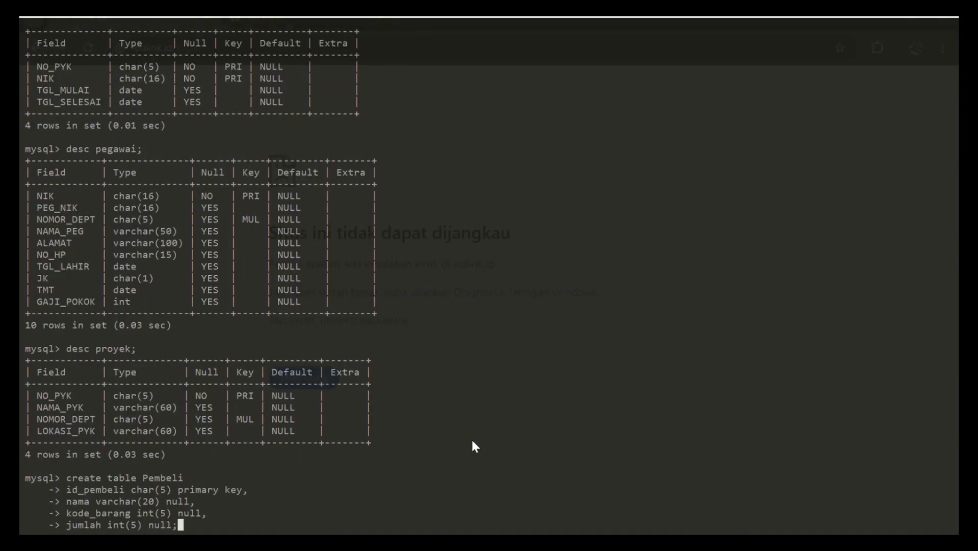
Try to create table Pembeli with id_pembeli char(5) primary key, nama varchar(20), kode_barang int(5) and jumlah int(5)
{"action": "key", "text": "Return"}
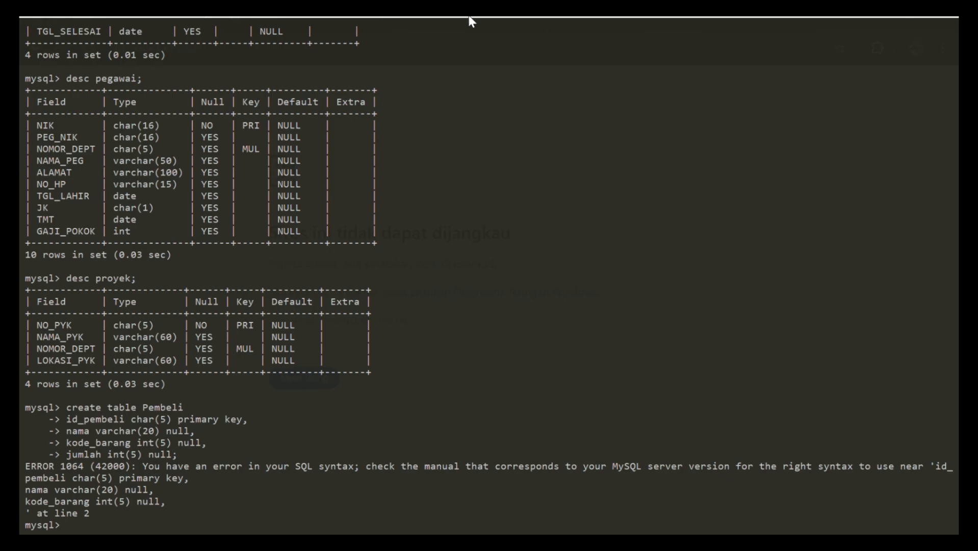
{"action": "left_click", "coordinate": [416, 27]}
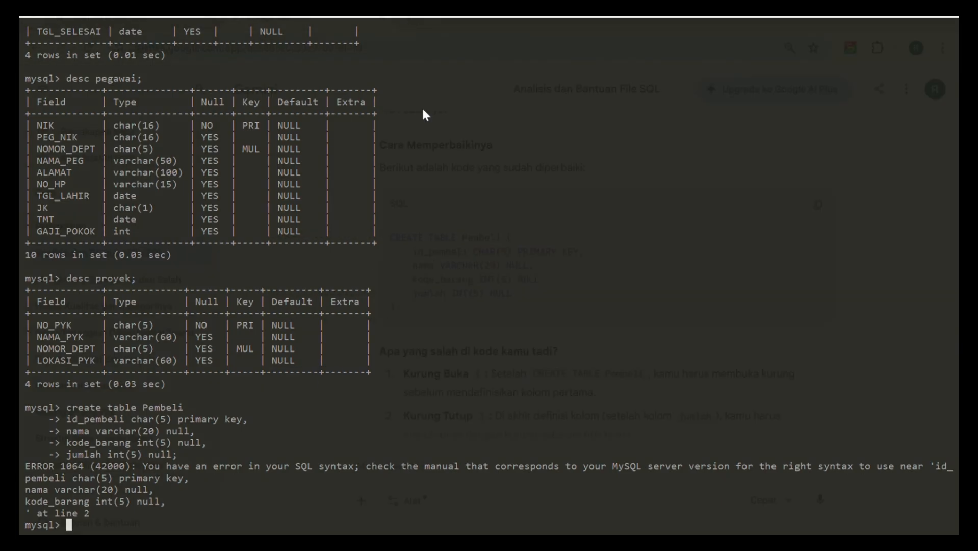
{"action": "type", "text": "CREATE TABLE Pembeli (     id_pembeli CHAR(5) PRIMARY KEY,     nama VARCHAR(20) NULL,     kode_barang INT(5) NULL,     jumlah INT(5) NULL );"}
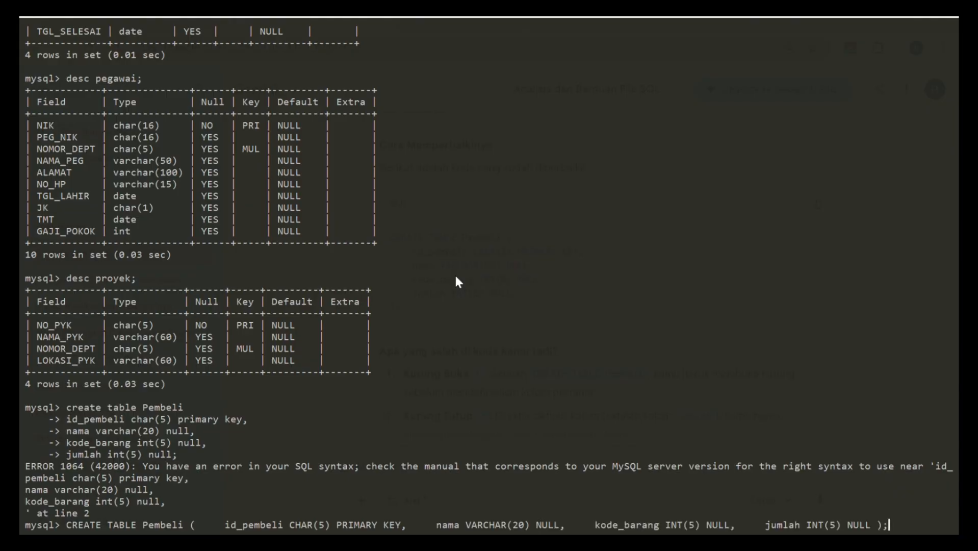
{"action": "key", "text": "BackSpace"}
{"action": "key", "text": "BackSpace"}
{"action": "key", "text": "BackSpace"}
{"action": "key", "text": "BackSpace"}
{"action": "key", "text": "BackSpace"}
{"action": "key", "text": "BackSpace"}
{"action": "key", "text": "BackSpace"}
{"action": "key", "text": "BackSpace"}
{"action": "key", "text": "BackSpace"}
{"action": "key", "text": "BackSpace"}
{"action": "key", "text": "BackSpace"}
{"action": "key", "text": "BackSpace"}
{"action": "key", "text": "BackSpace"}
{"action": "key", "text": "BackSpace"}
{"action": "key", "text": "BackSpace"}
{"action": "key", "text": "BackSpace"}
{"action": "key", "text": "BackSpace"}
{"action": "key", "text": "BackSpace"}
{"action": "key", "text": "BackSpace"}
{"action": "key", "text": "BackSpace"}
{"action": "key", "text": "BackSpace"}
{"action": "key", "text": "BackSpace"}
{"action": "key", "text": "BackSpace"}
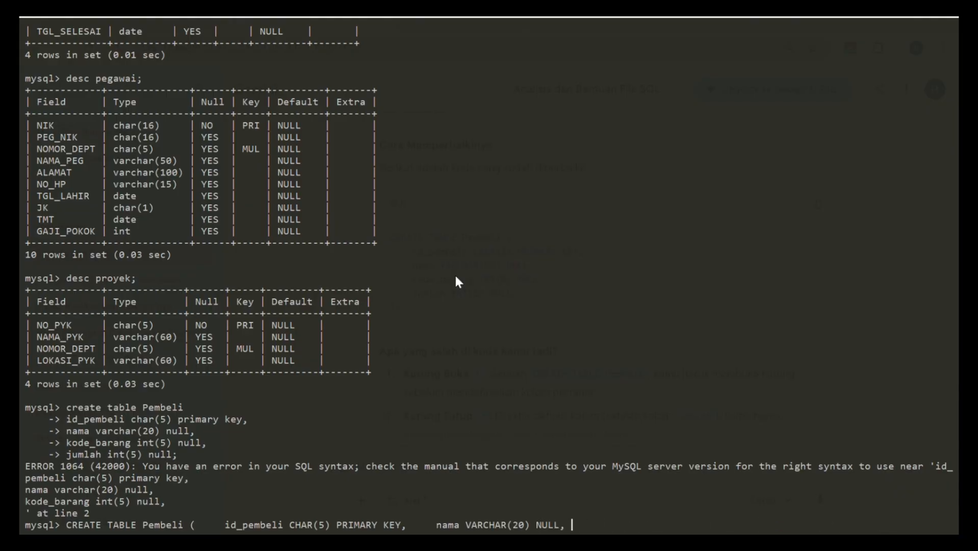
{"action": "key", "text": "BackSpace"}
{"action": "key", "text": "BackSpace"}
{"action": "key", "text": "BackSpace"}
{"action": "key", "text": "BackSpace"}
{"action": "key", "text": "BackSpace"}
{"action": "key", "text": "BackSpace"}
{"action": "key", "text": "BackSpace"}
{"action": "key", "text": "BackSpace"}
{"action": "key", "text": "BackSpace"}
{"action": "key", "text": "BackSpace"}
{"action": "key", "text": "BackSpace"}
{"action": "key", "text": "BackSpace"}
{"action": "key", "text": "BackSpace"}
{"action": "key", "text": "BackSpace"}
{"action": "key", "text": "BackSpace"}
{"action": "key", "text": "BackSpace"}
{"action": "key", "text": "BackSpace"}
{"action": "key", "text": "BackSpace"}
{"action": "key", "text": "BackSpace"}
{"action": "key", "text": "BackSpace"}
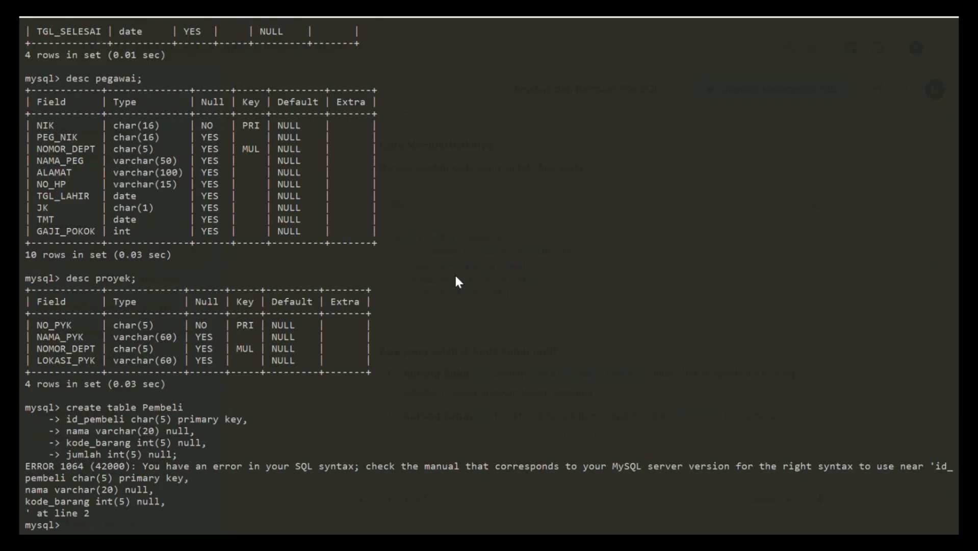